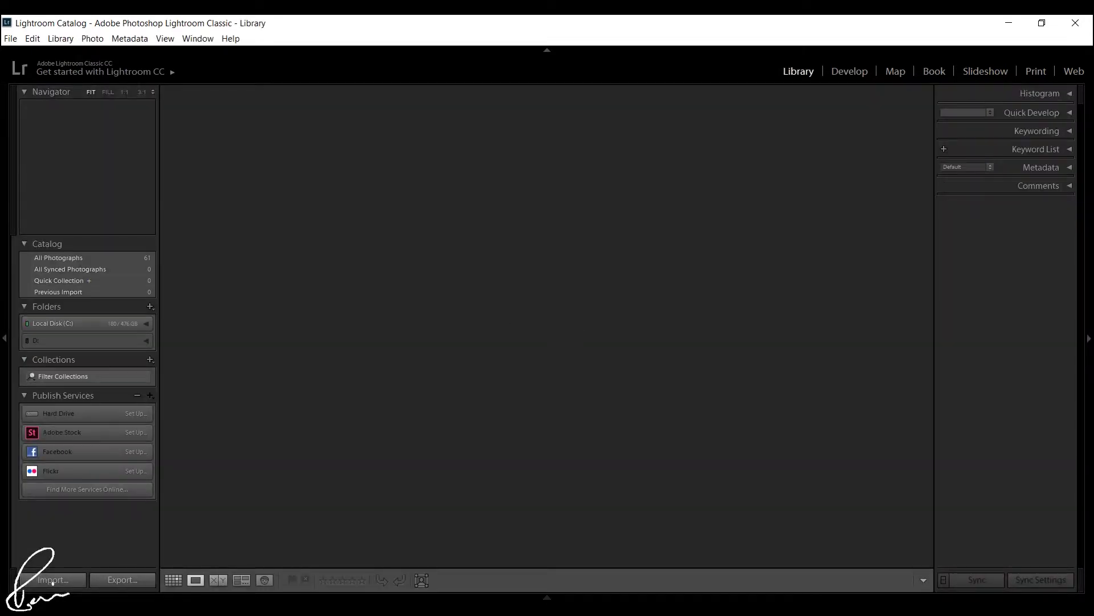
- Open the Import window to copy photos from the NIKON D610 camera
{"action": "left_click", "coordinate": [62, 580]}
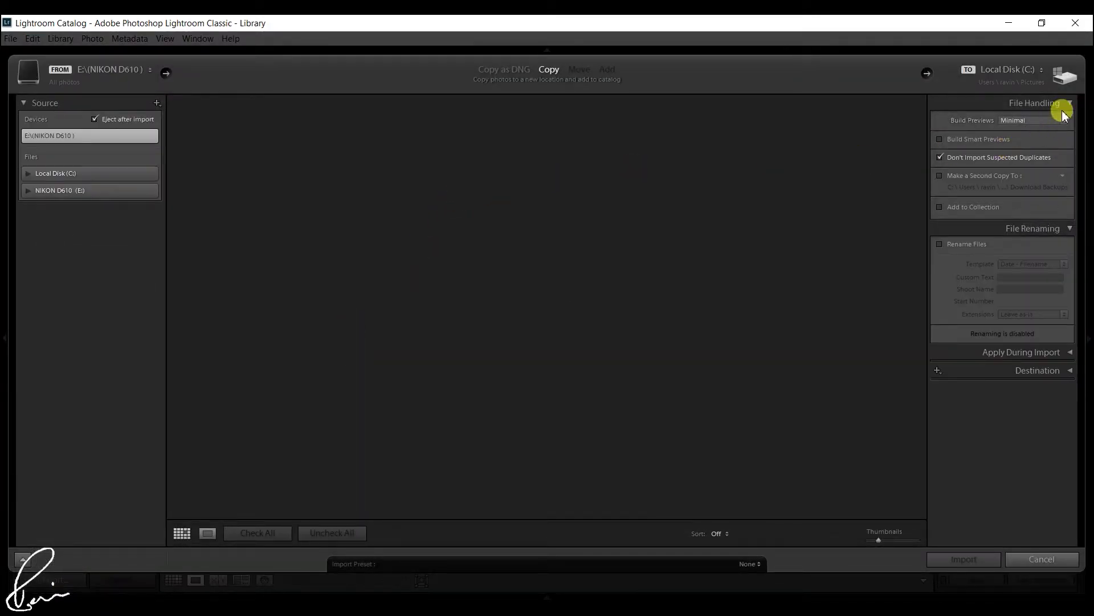
- Toggle Build Smart Previews, view the Build Previews sizes keeping Minimal, and cancel the import
{"action": "left_click", "coordinate": [962, 141]}
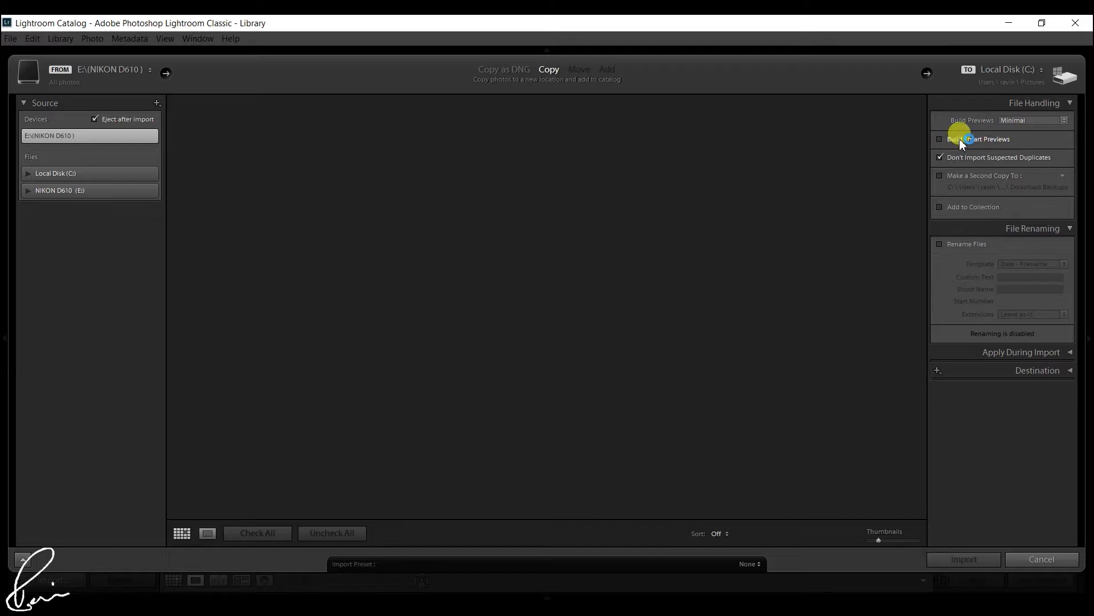
{"action": "left_click", "coordinate": [1067, 121]}
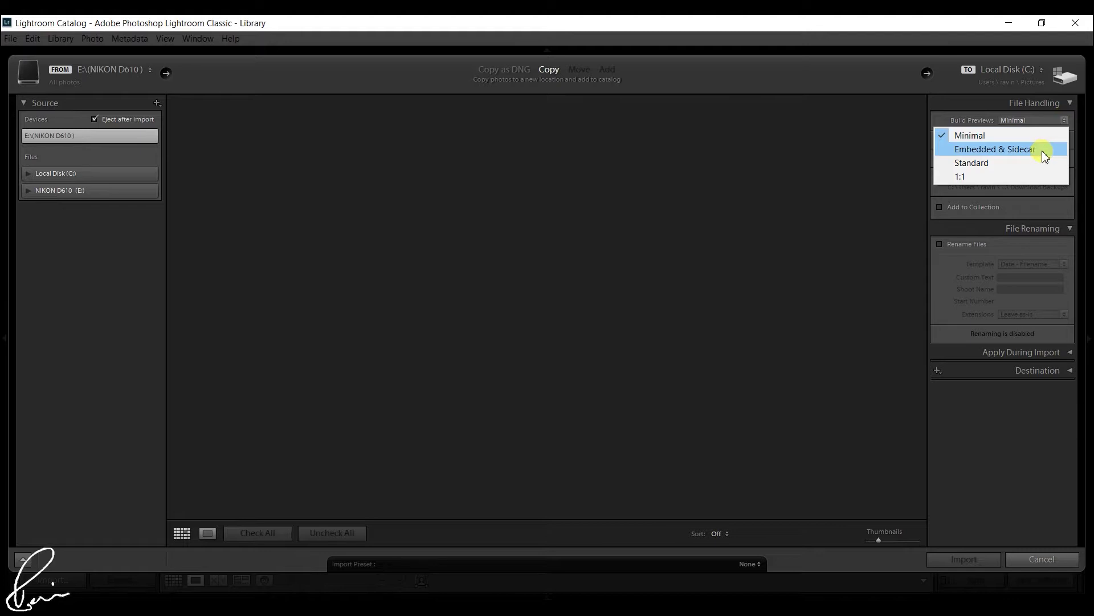
{"action": "left_click", "coordinate": [917, 214]}
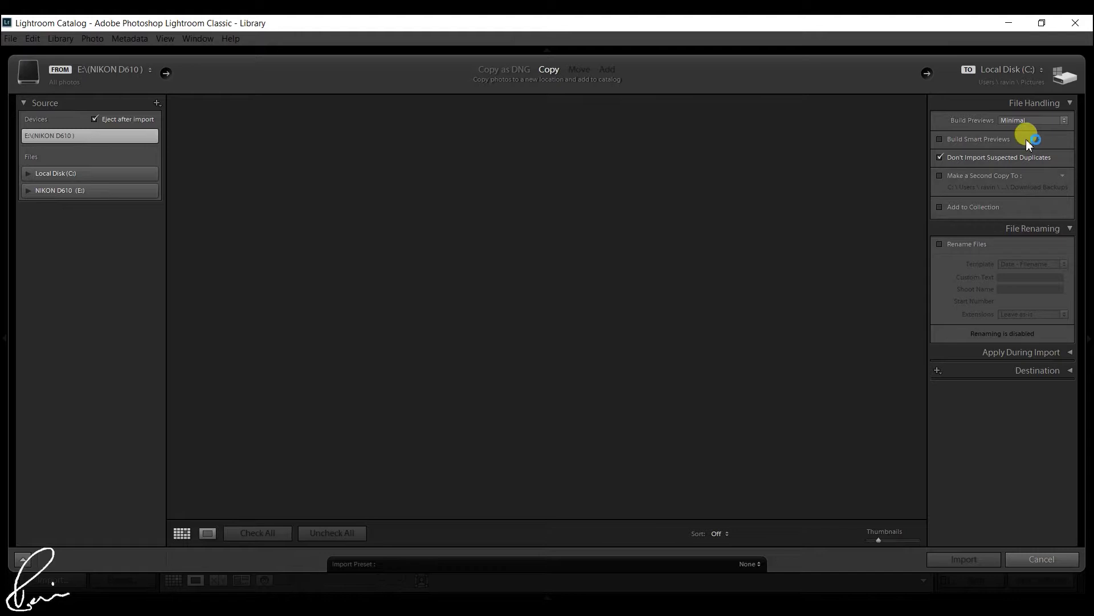
{"action": "left_click", "coordinate": [1043, 561]}
- Switch to Develop and back to Library, then reopen the Import window
{"action": "left_click", "coordinate": [850, 72]}
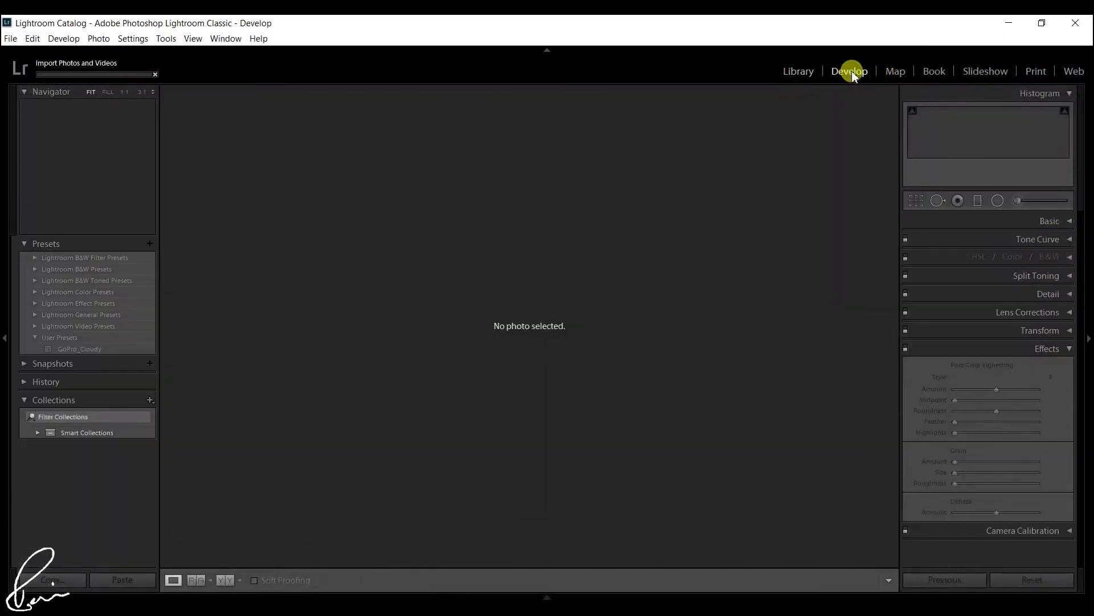
{"action": "left_click", "coordinate": [793, 76]}
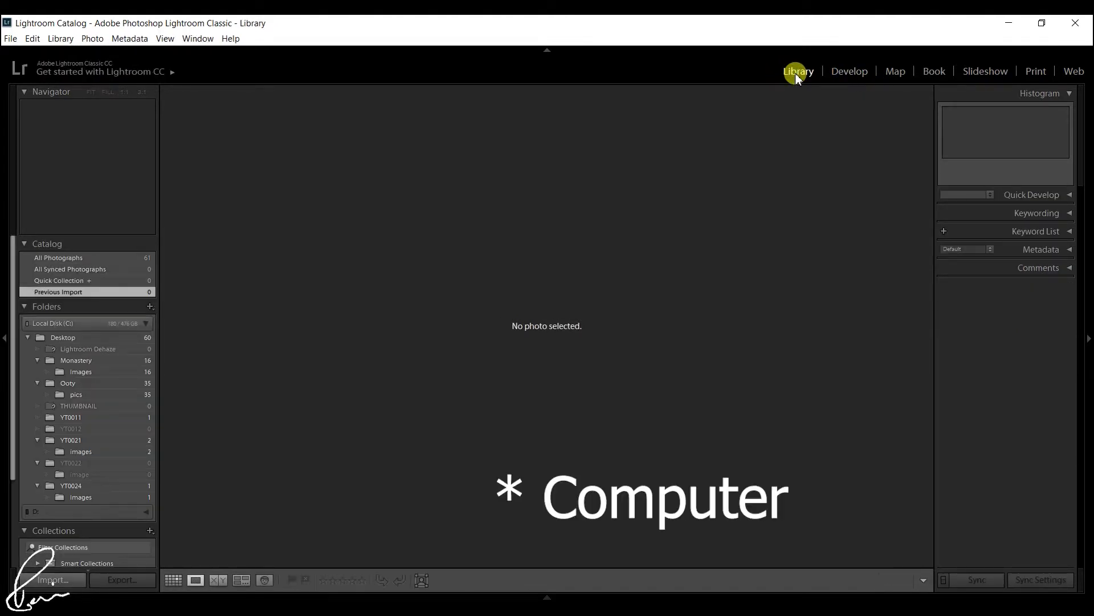
{"action": "left_click", "coordinate": [73, 581]}
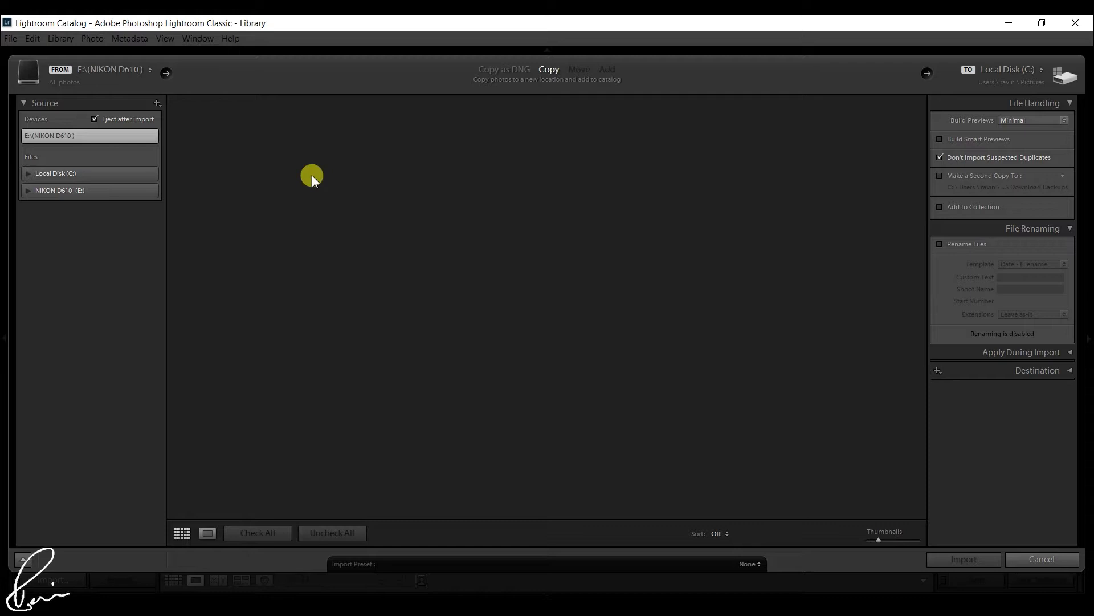
- Show the preview size choices, then view the Library > Previews submenu and dismiss it
{"action": "left_click", "coordinate": [1051, 119]}
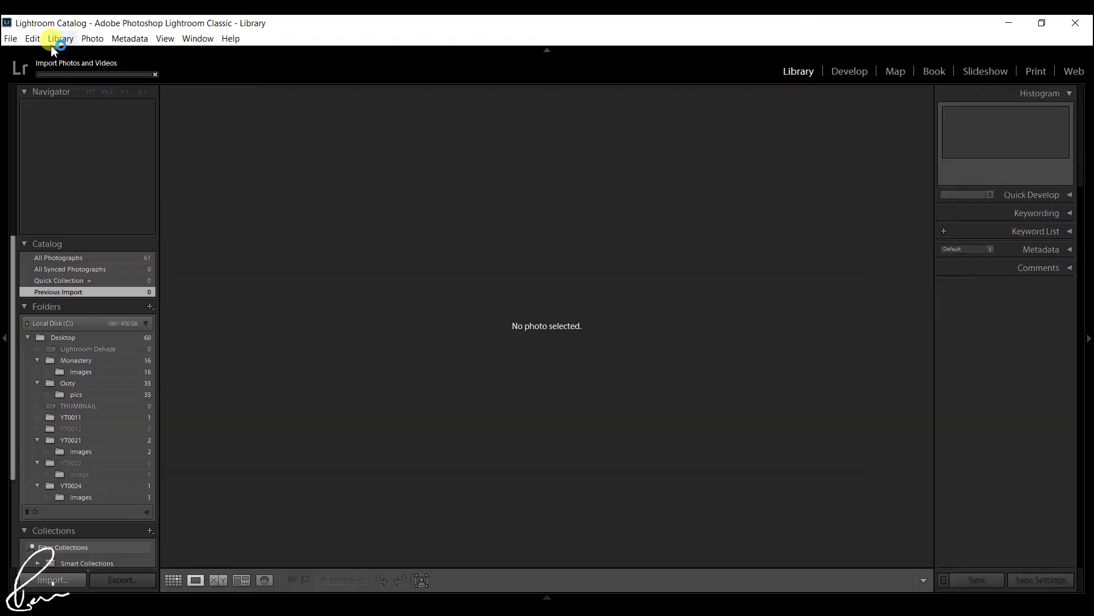
{"action": "left_click", "coordinate": [57, 39]}
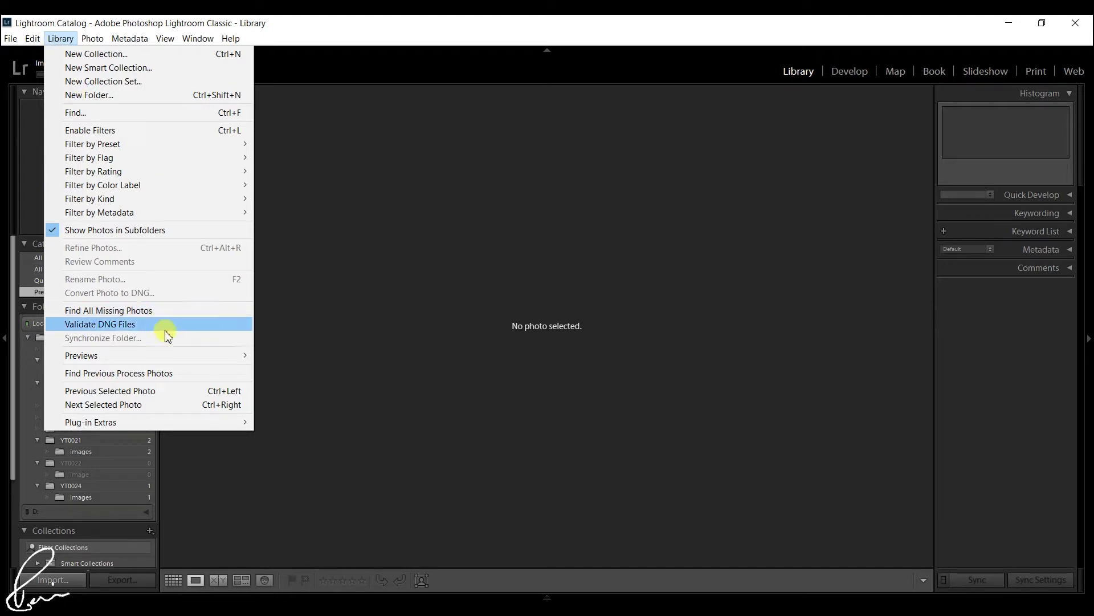
{"action": "mouse_move", "coordinate": [181, 356]}
{"action": "left_click", "coordinate": [330, 370]}
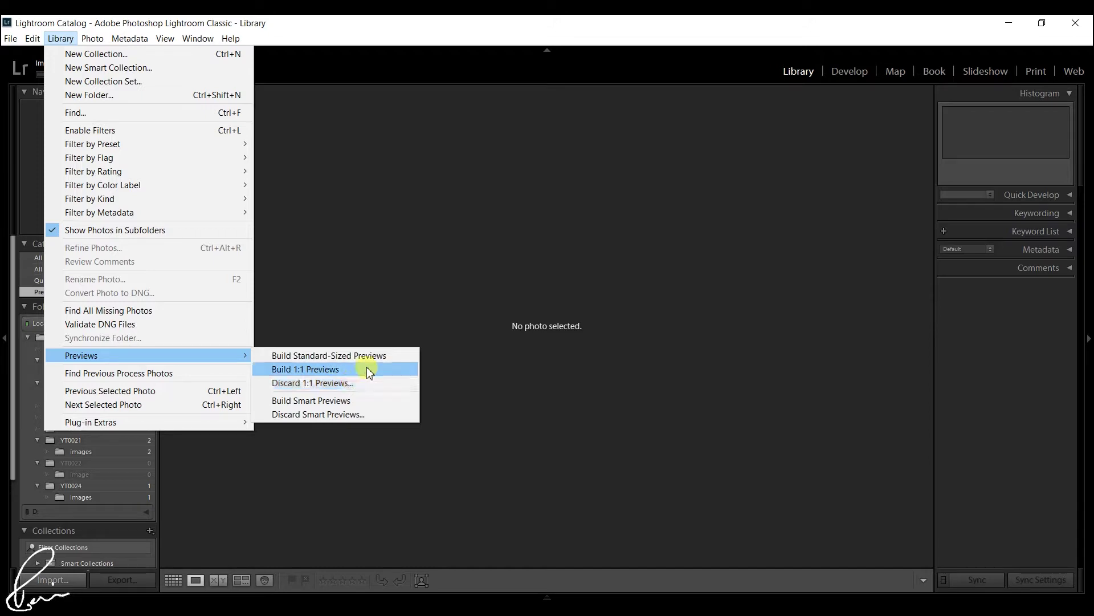
{"action": "left_click", "coordinate": [459, 357]}
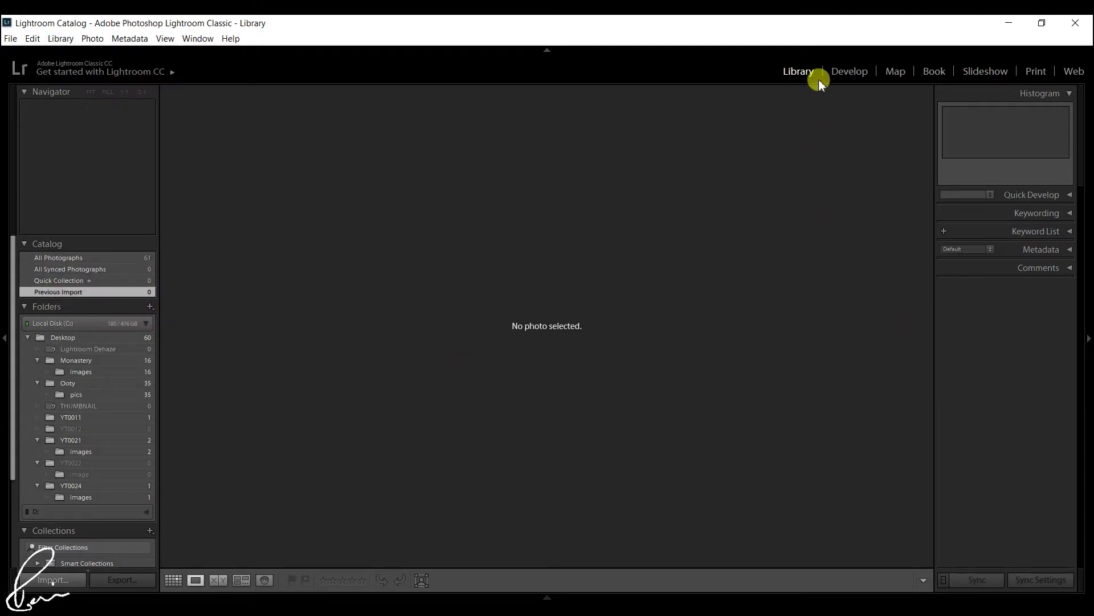
{"action": "left_click", "coordinate": [841, 72]}
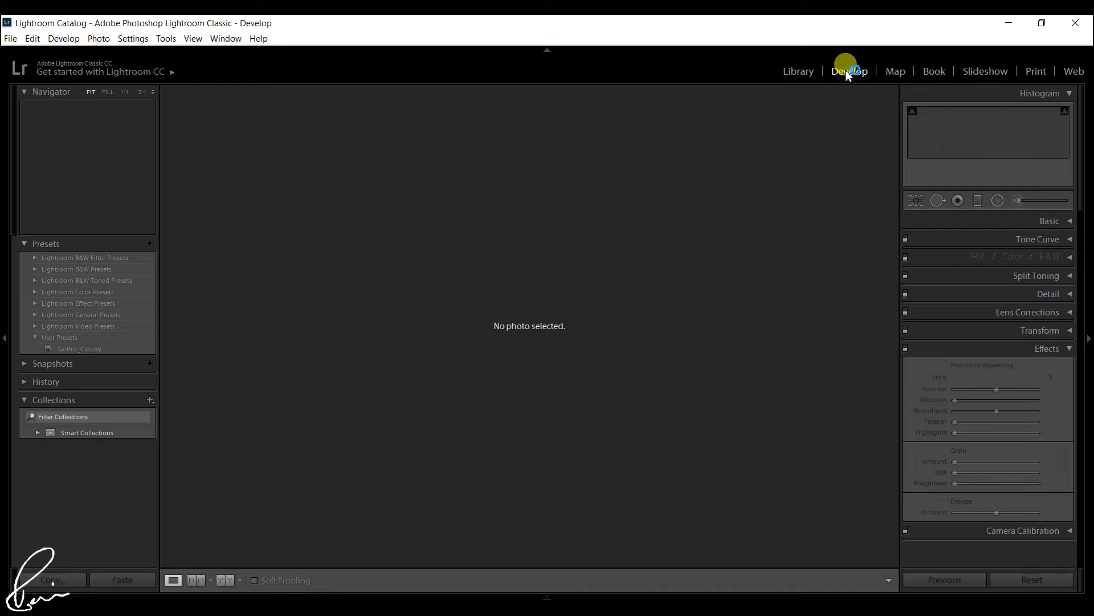
{"action": "left_click", "coordinate": [956, 282]}
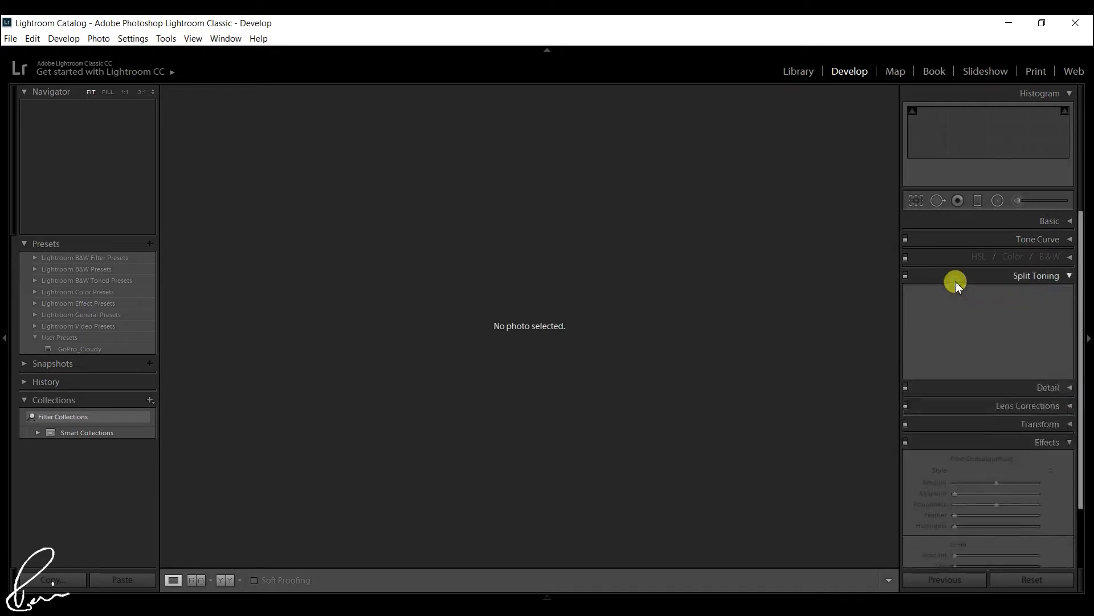
{"action": "left_click", "coordinate": [984, 391]}
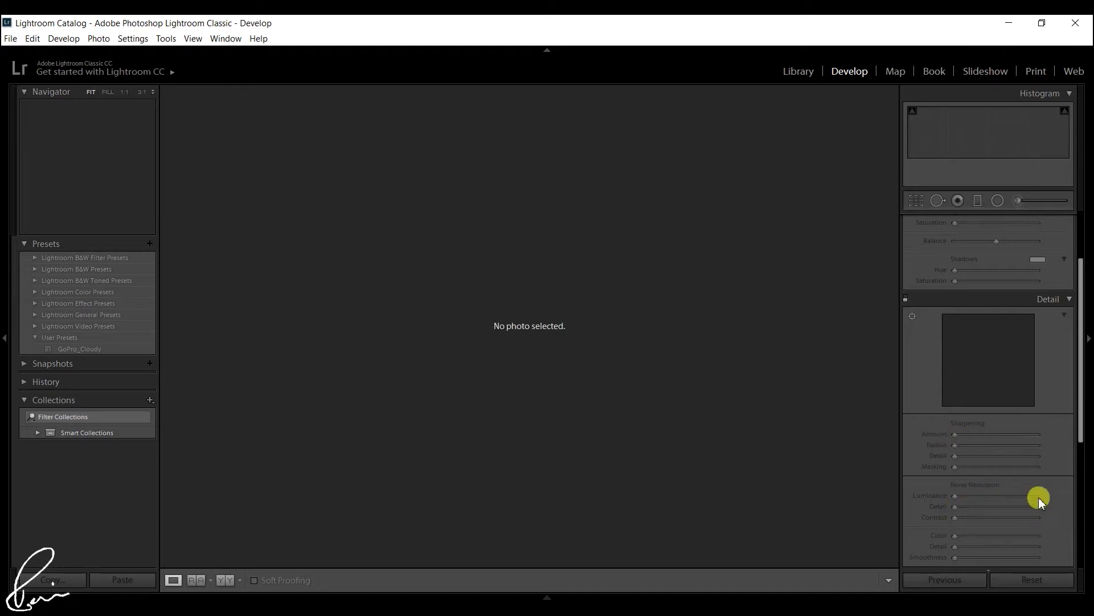
{"action": "scroll", "coordinate": [1038, 497], "scroll_direction": "down", "scroll_amount": 1}
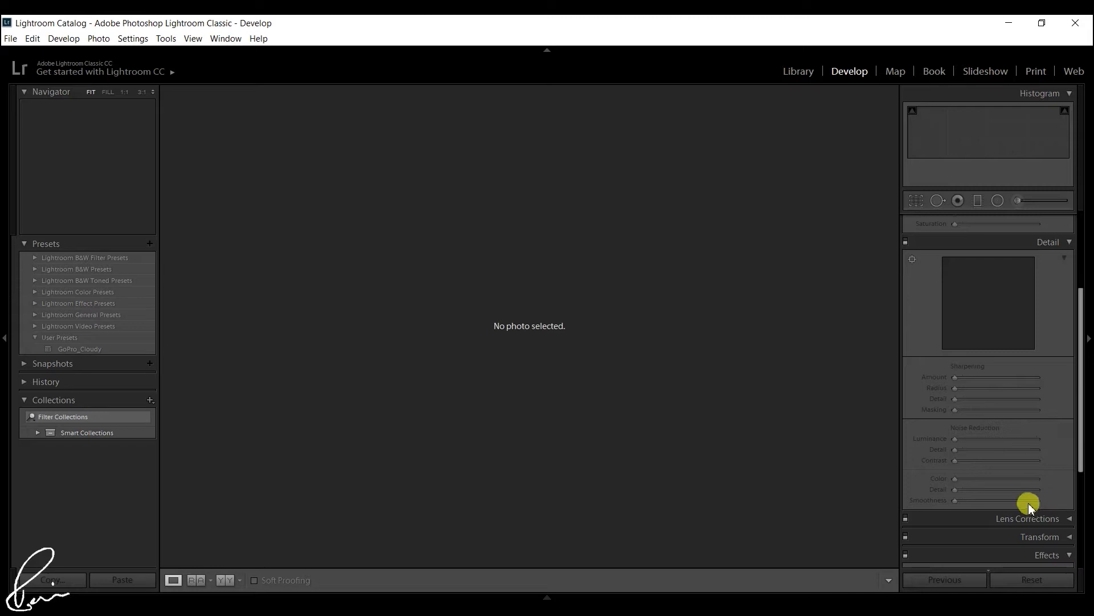
{"action": "left_click", "coordinate": [1030, 504]}
{"action": "scroll", "coordinate": [1030, 504], "scroll_direction": "down", "scroll_amount": 2}
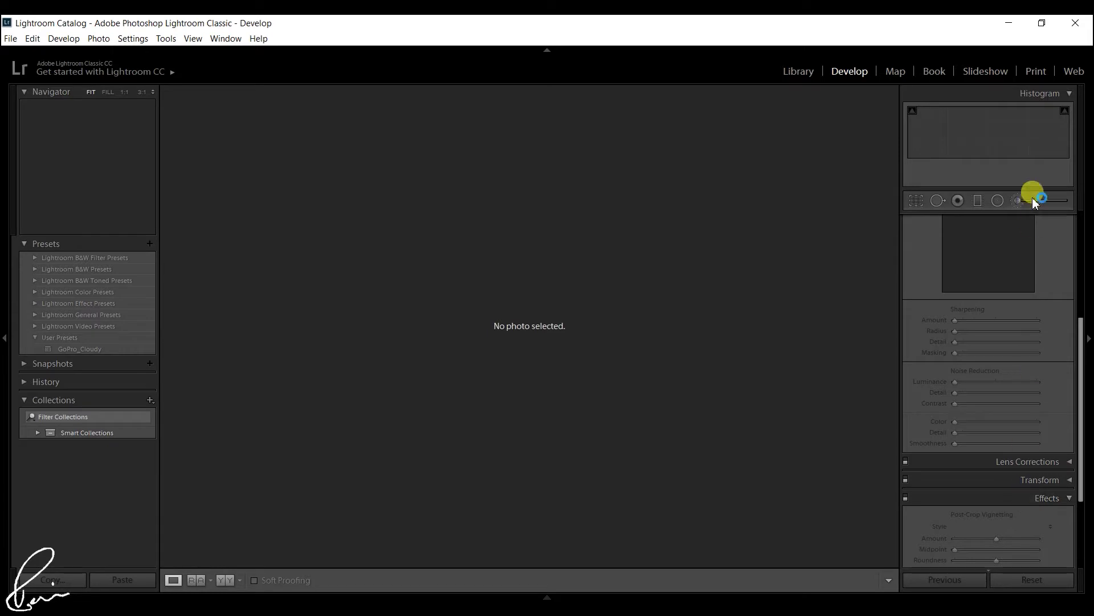
{"action": "left_click", "coordinate": [792, 73]}
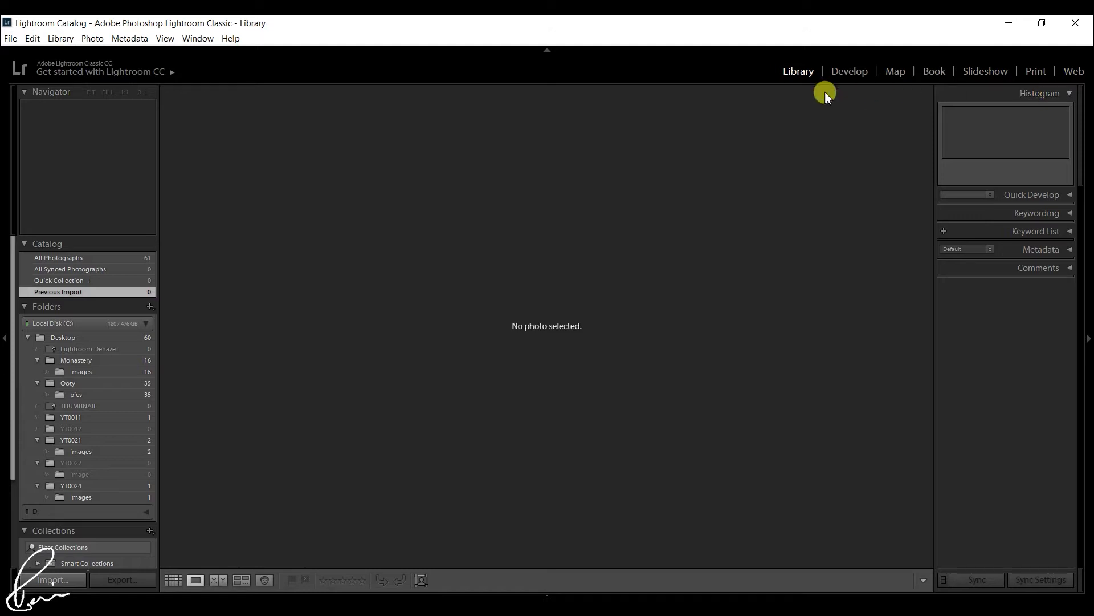
- Switch to Develop and back to Library, then collapse the Desktop folder tree
{"action": "mouse_move", "coordinate": [615, 607]}
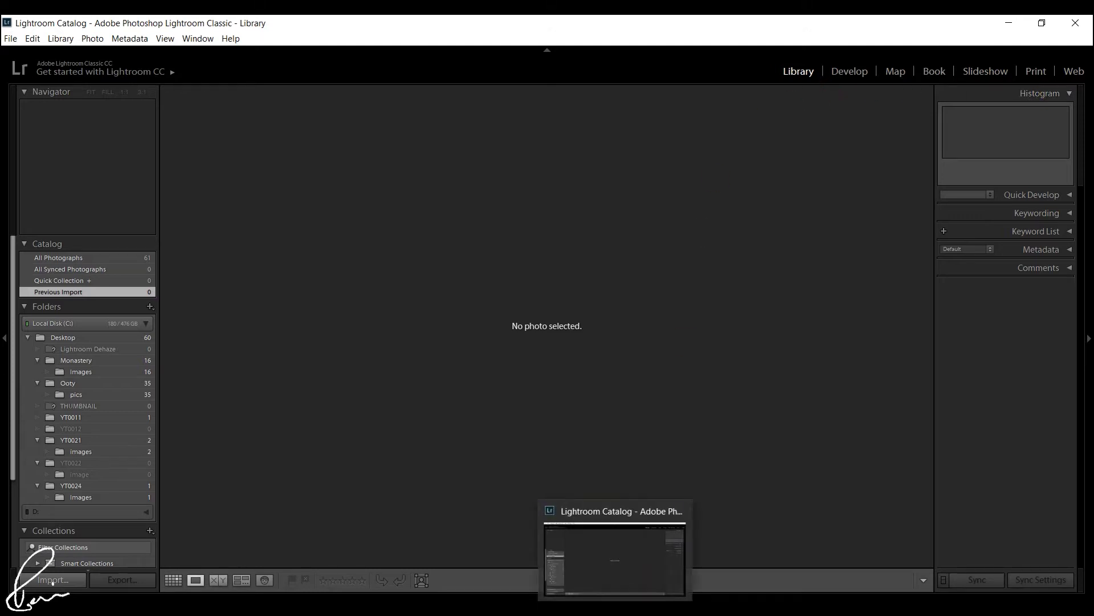
{"action": "left_click", "coordinate": [842, 73]}
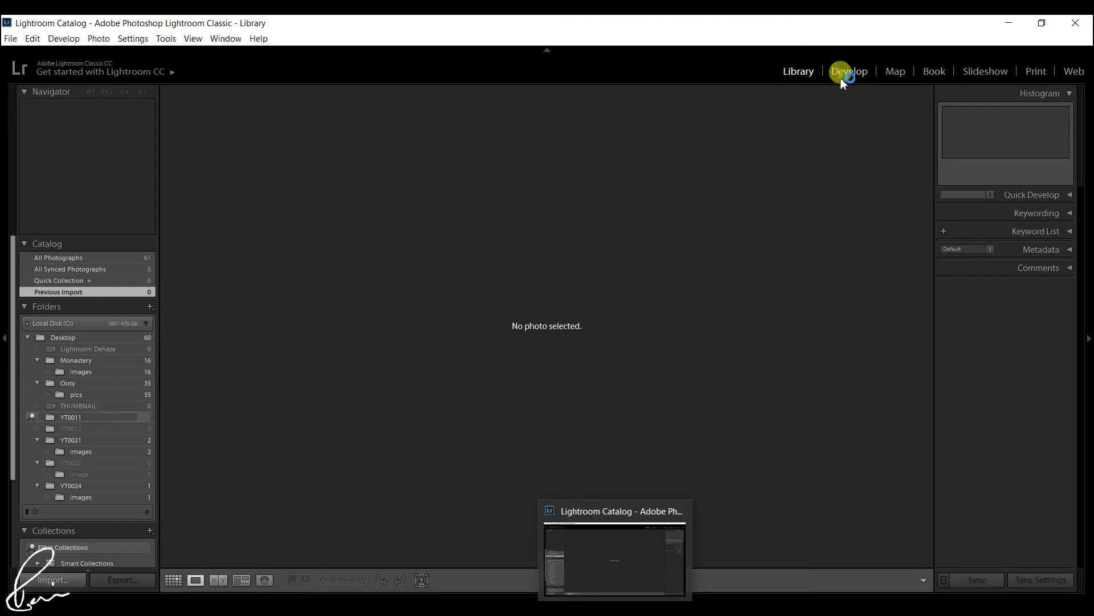
{"action": "left_click", "coordinate": [808, 78]}
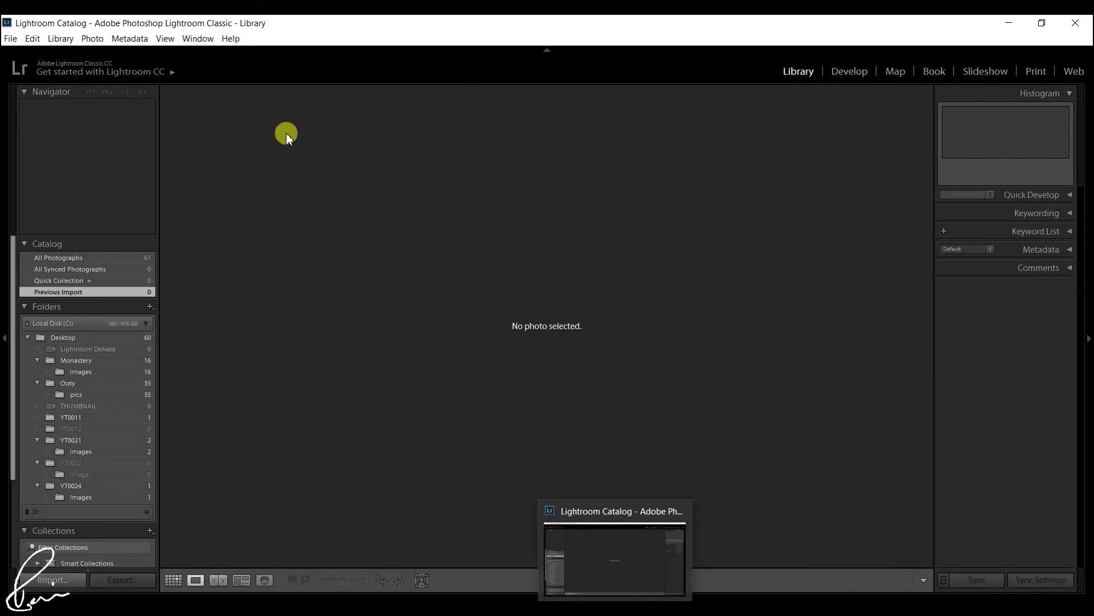
{"action": "left_click", "coordinate": [29, 339]}
{"action": "left_click", "coordinate": [46, 584]}
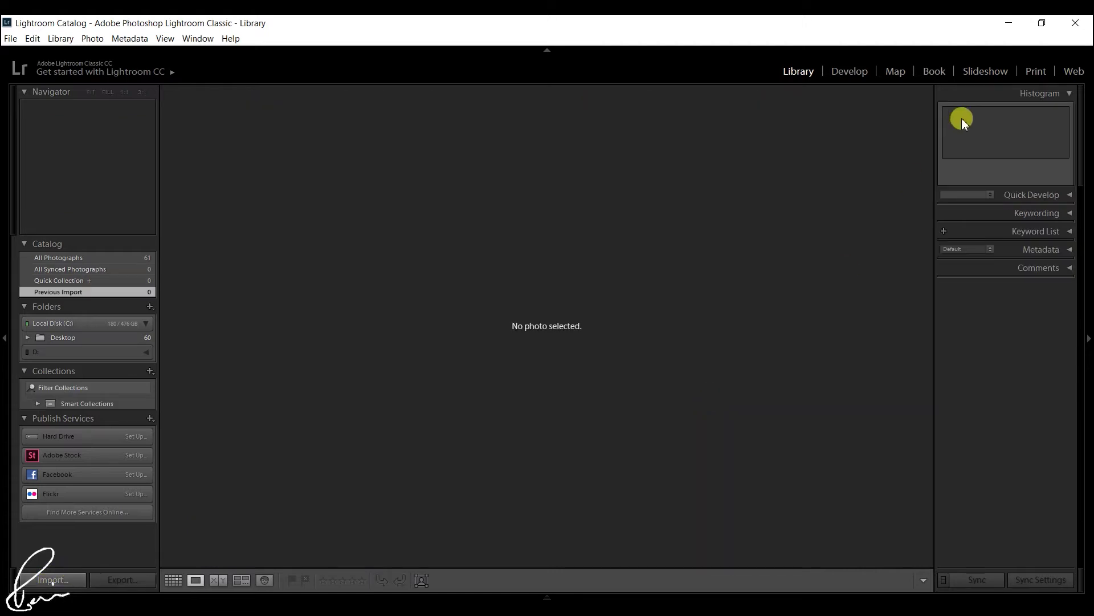
- Collapse the Histogram, open Smart Collections, and inspect the sky and tent at 1:1
{"action": "left_click", "coordinate": [1060, 95]}
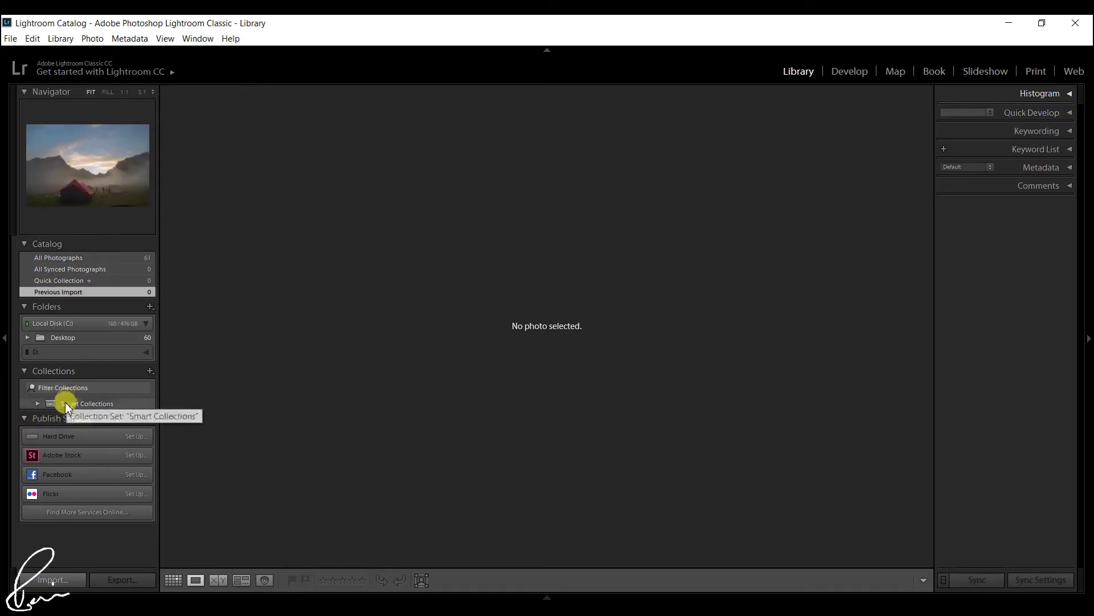
{"action": "left_click", "coordinate": [66, 404]}
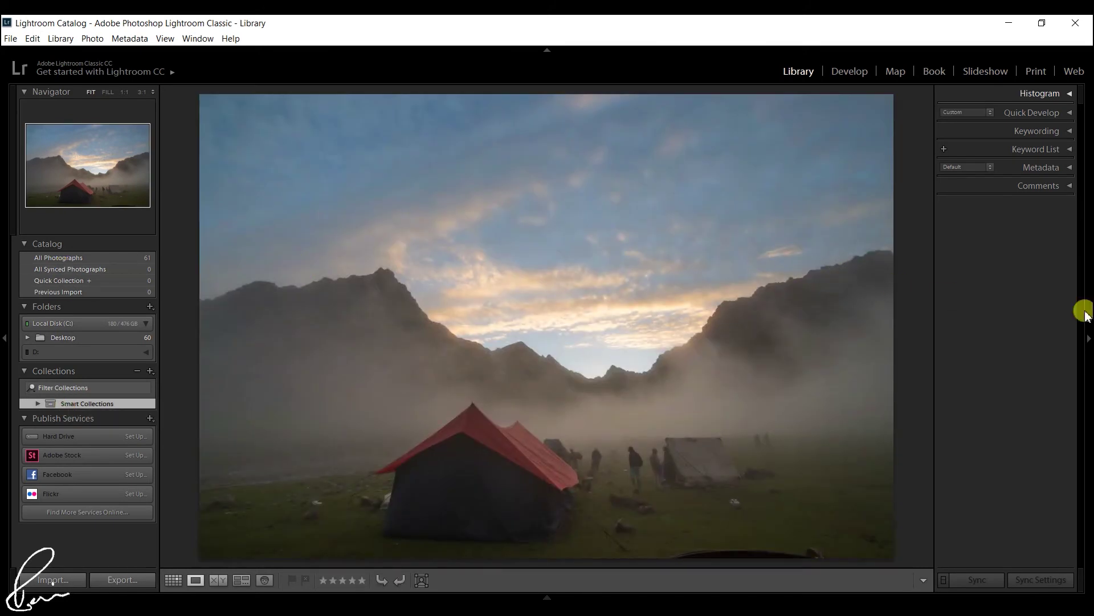
{"action": "left_click", "coordinate": [618, 280]}
{"action": "left_click", "coordinate": [612, 359]}
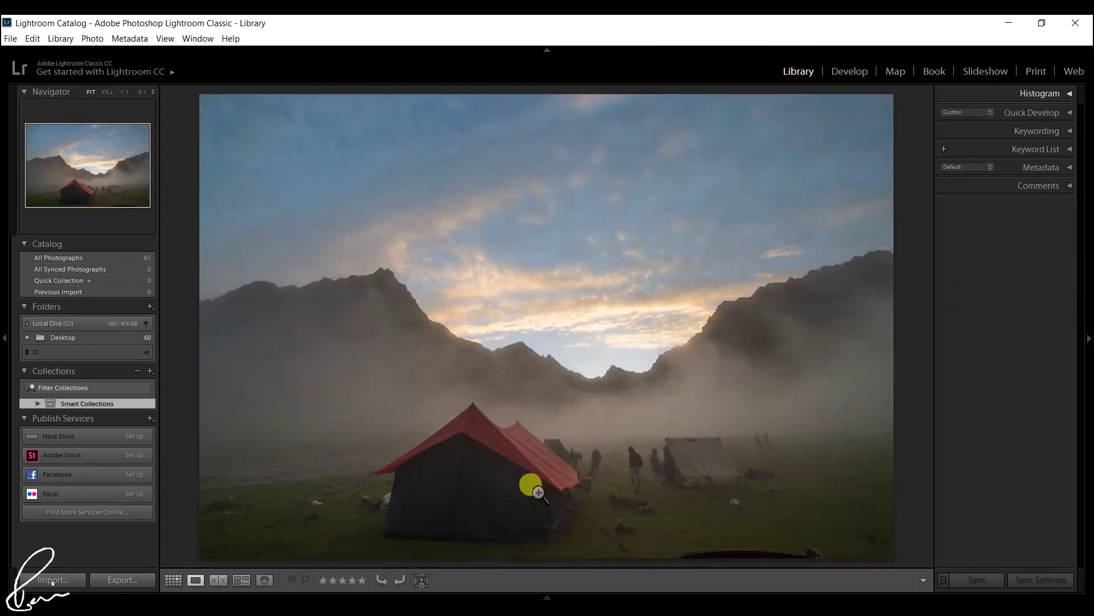
{"action": "left_click", "coordinate": [599, 489]}
{"action": "left_click", "coordinate": [602, 491]}
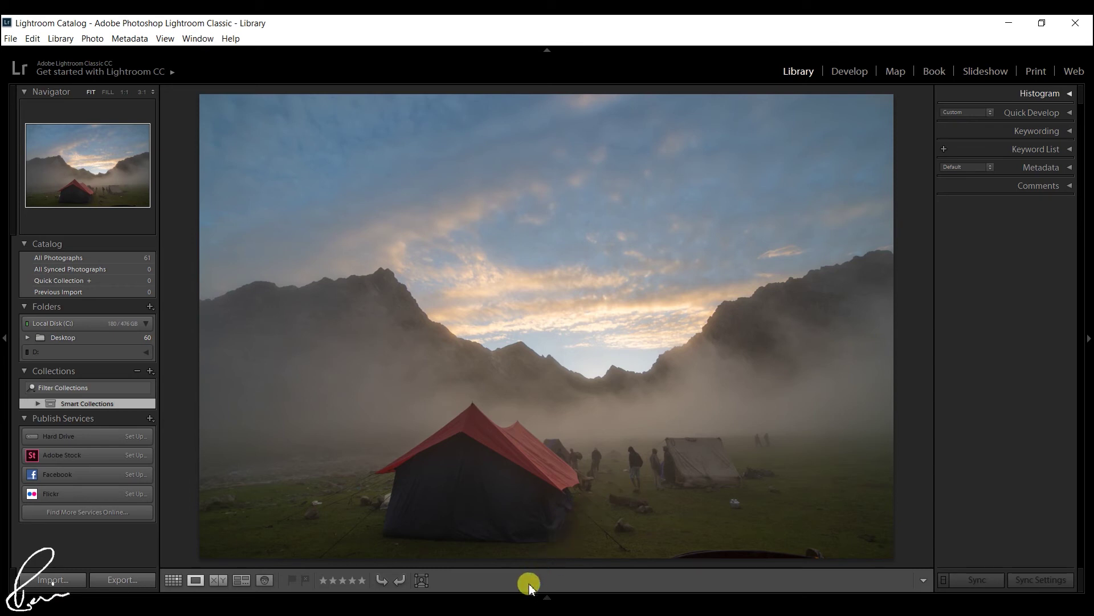
- Zoom to 1:1 again on the clouds and the tent with people, returning to Fit
{"action": "left_click", "coordinate": [615, 279]}
{"action": "left_click", "coordinate": [606, 365]}
{"action": "left_click", "coordinate": [595, 485]}
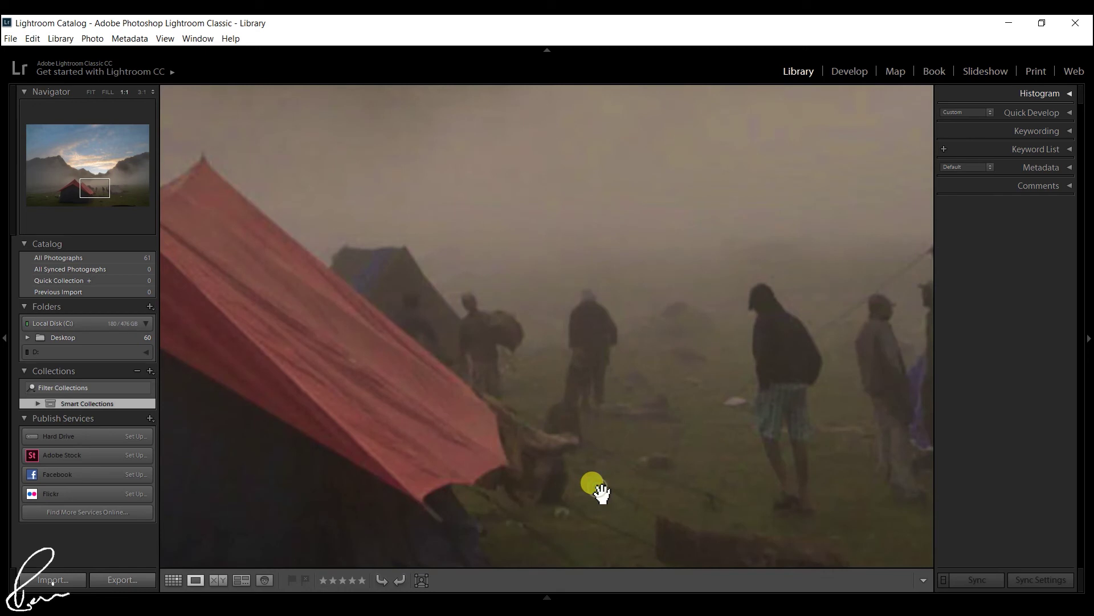
{"action": "left_click", "coordinate": [602, 491]}
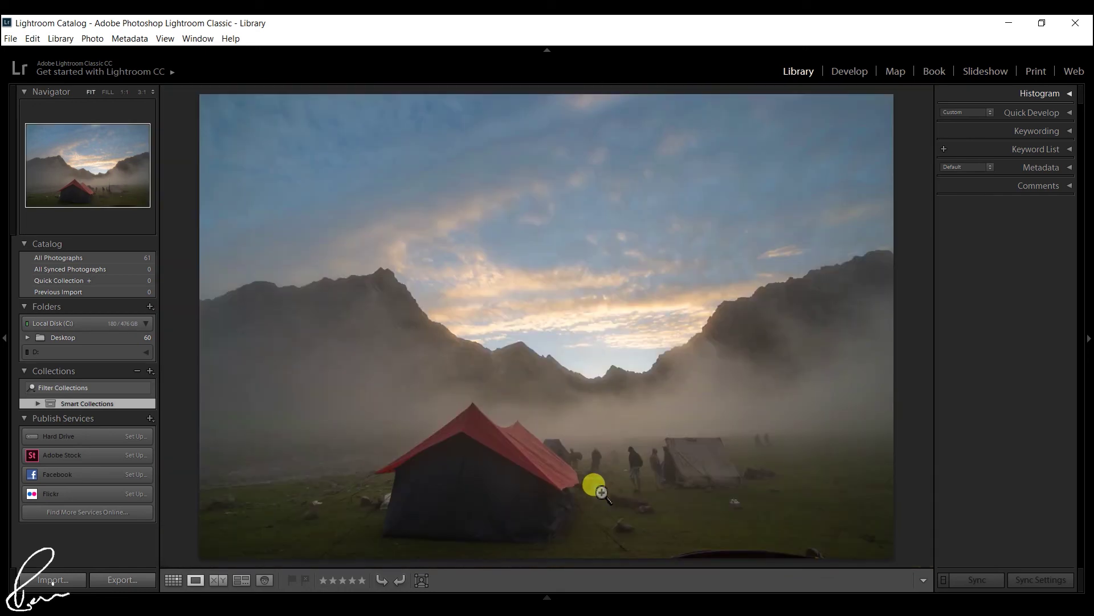